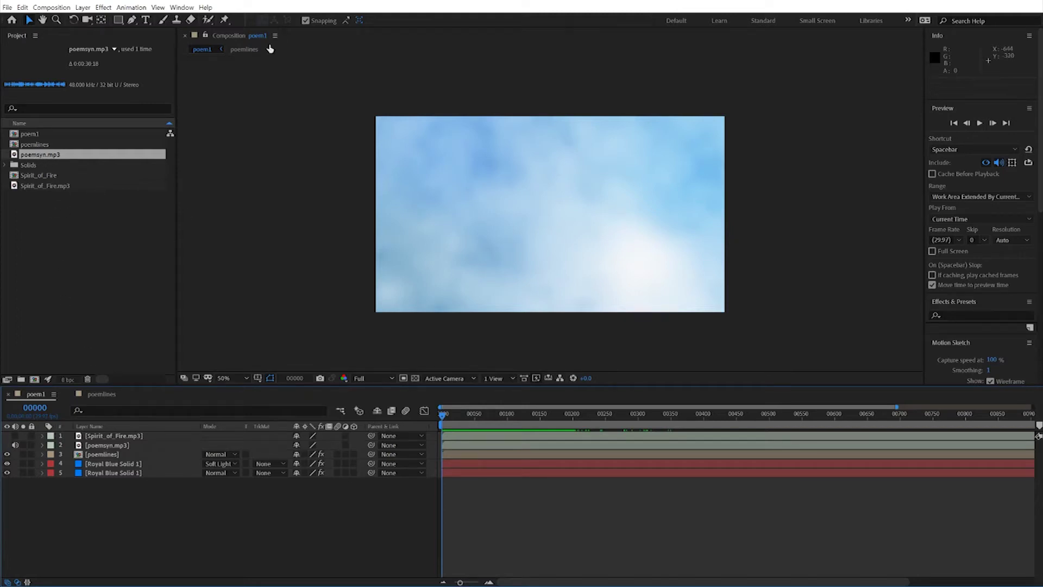
Move the poemsyn.mp3 layer to the top of the poem1 layer stack and preview the composition
left_click(15, 436)
left_click(15, 436)
left_click(114, 443)
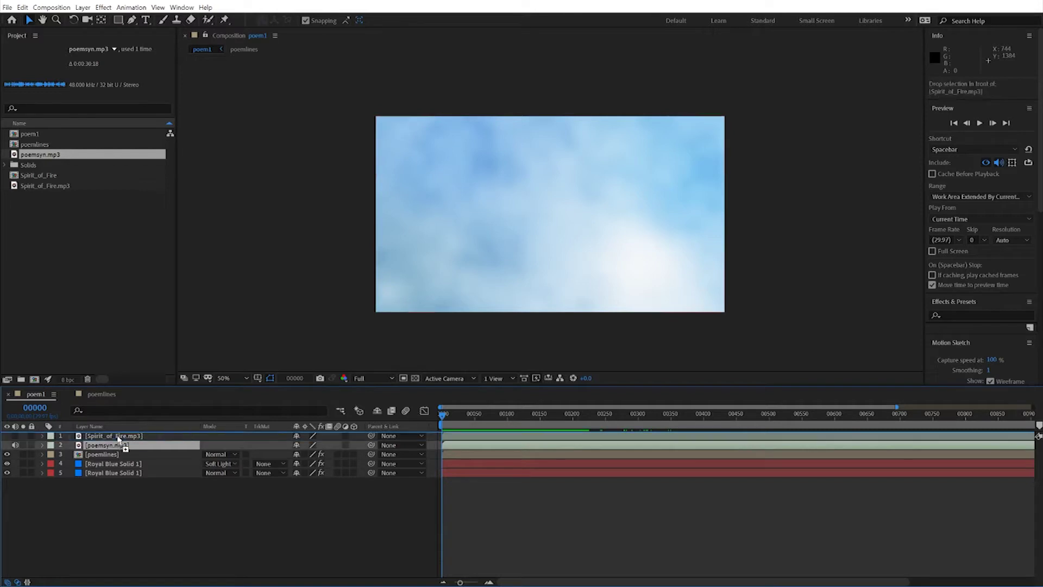
key("ctrl+bracketright")
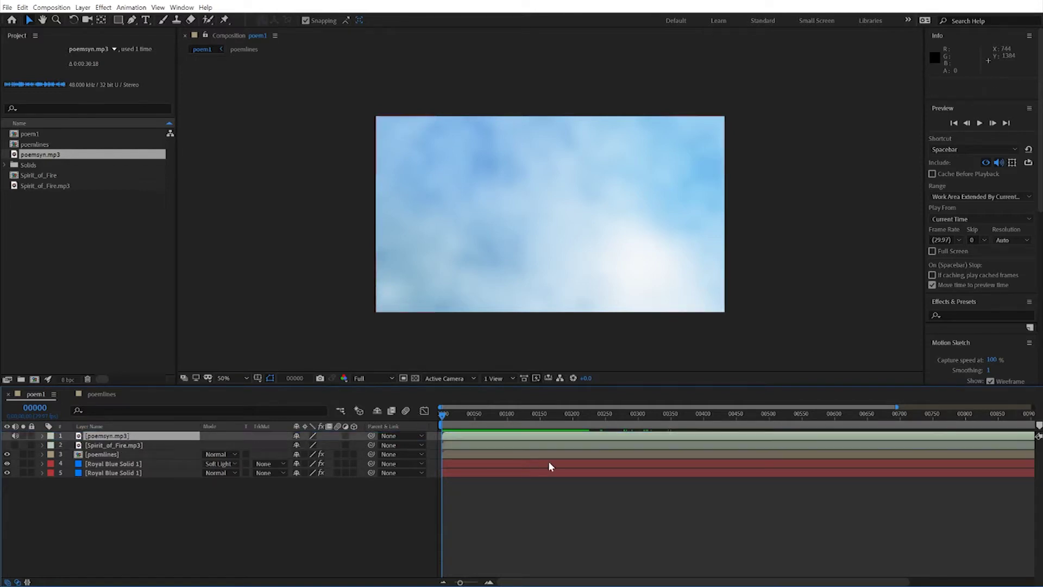
key("space")
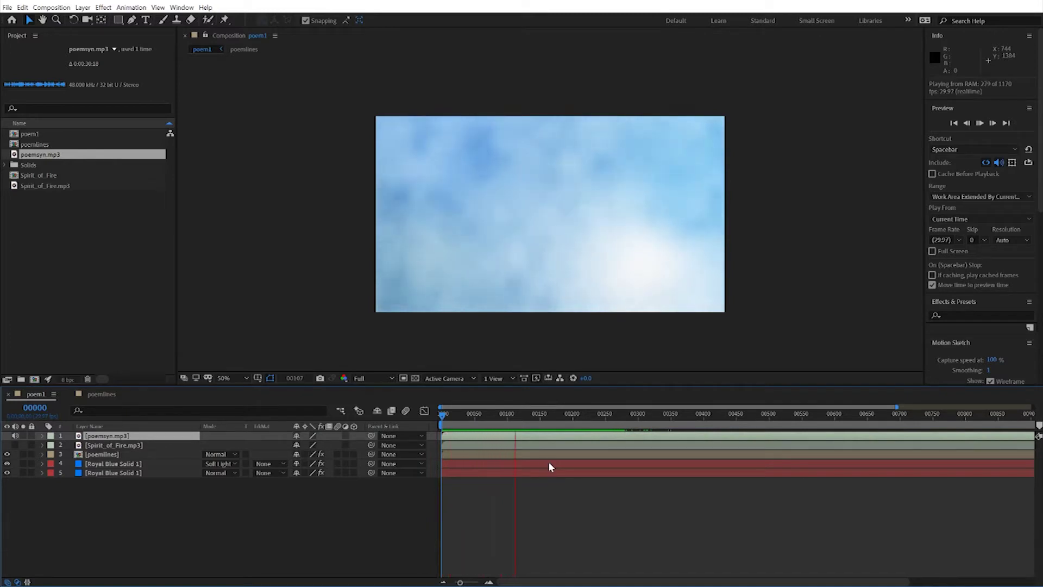
key("space")
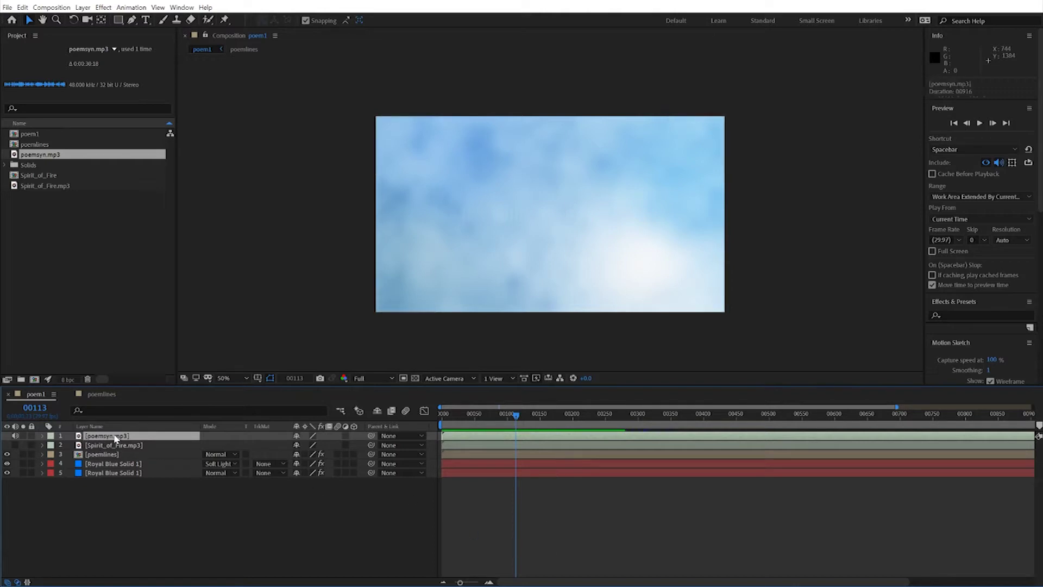
Delete the poemsyn.mp3 layer from poem1 and open the nested poemlines composition
key("Delete")
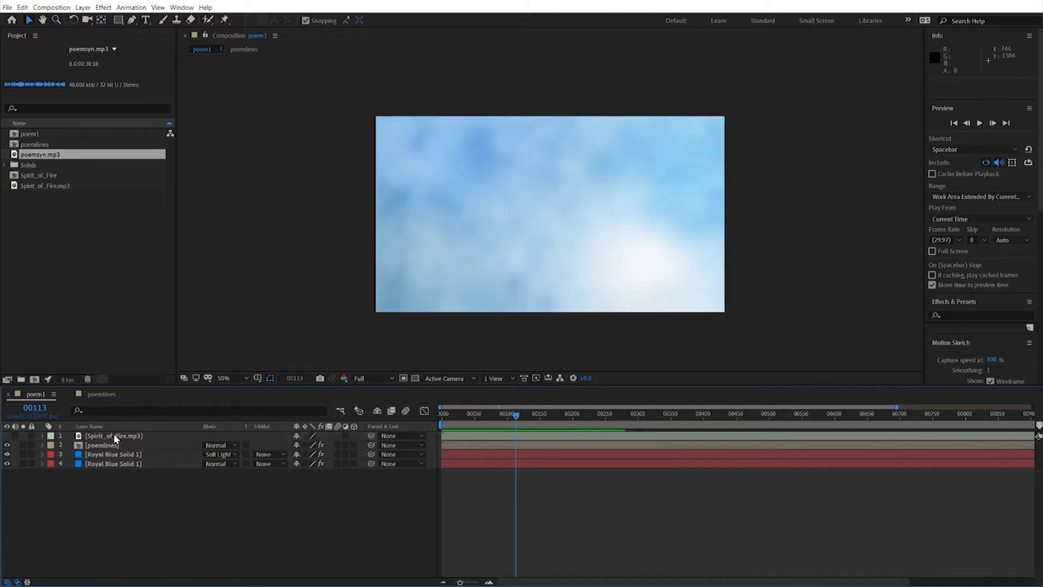
left_click(80, 445)
double_click(80, 445)
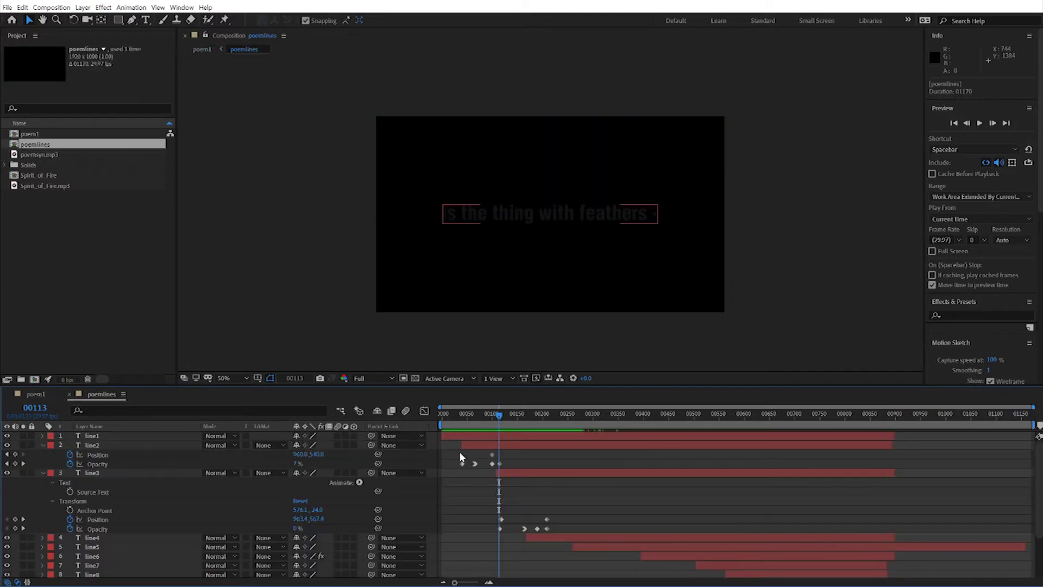
Collapse the line2 and line3 properties and add poemsyn.mp3 as the top layer of poemlines
left_click(42, 473)
left_click(43, 443)
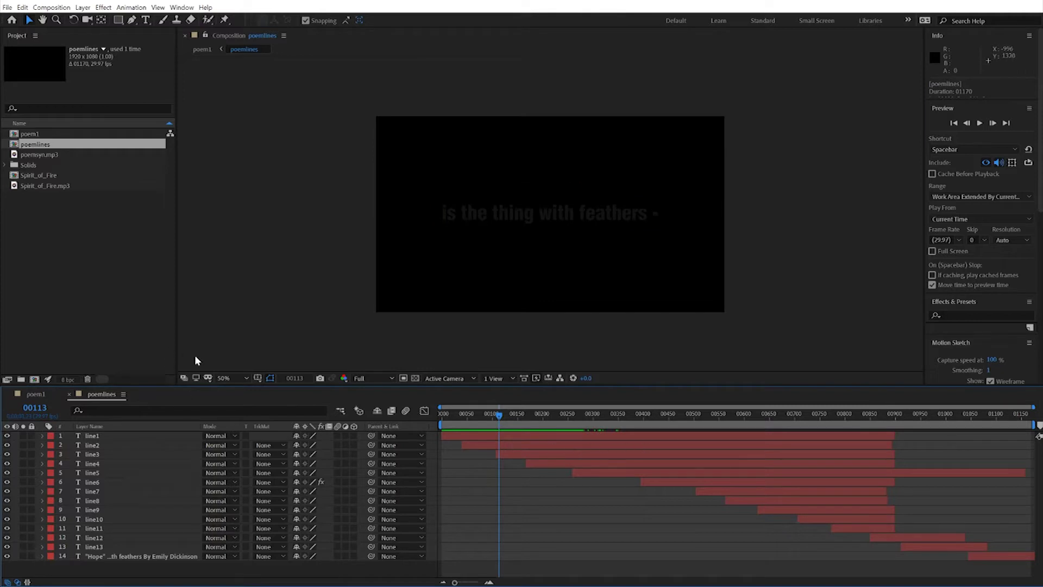
left_click_drag(40, 154, 30, 431)
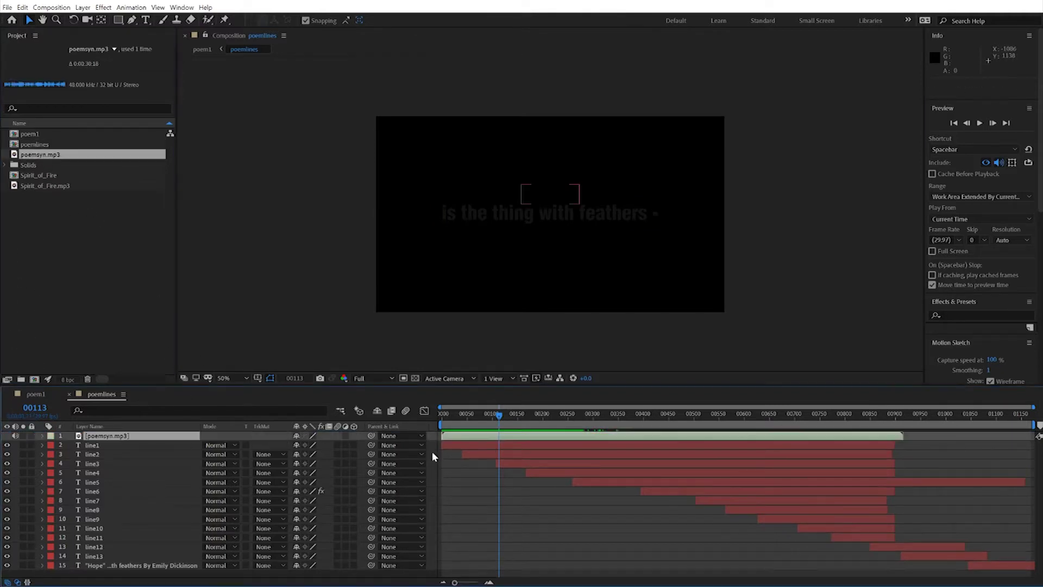
Preview the opening of poemlines from frame 0 to check the voice-over against the first text line
key("Home")
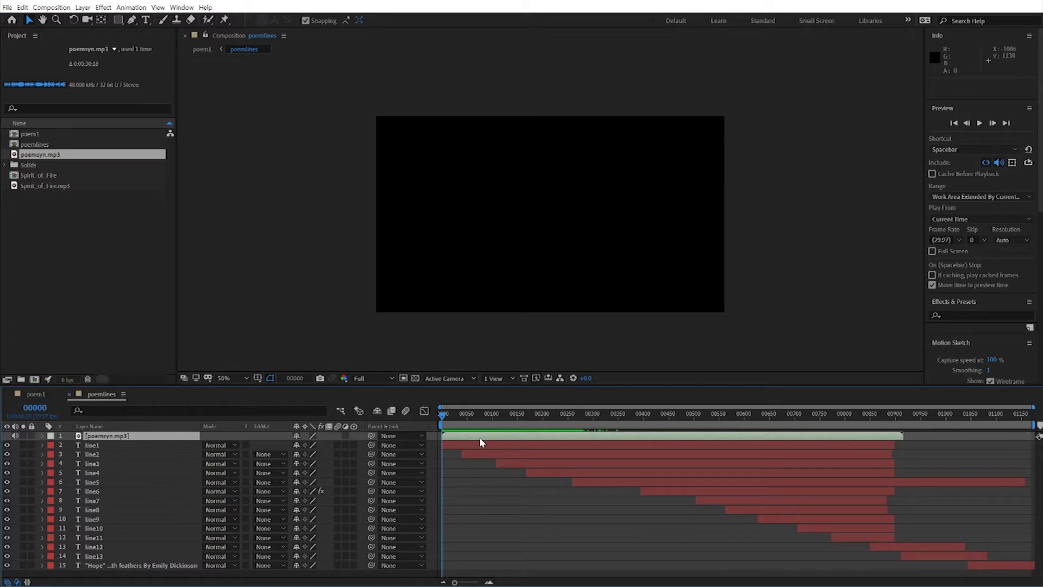
key("space")
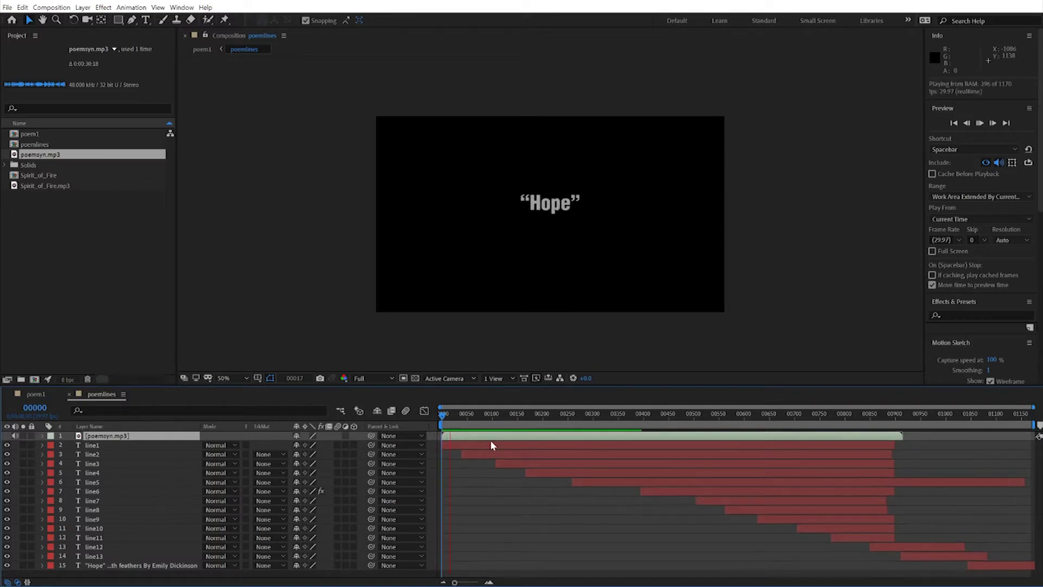
key("space")
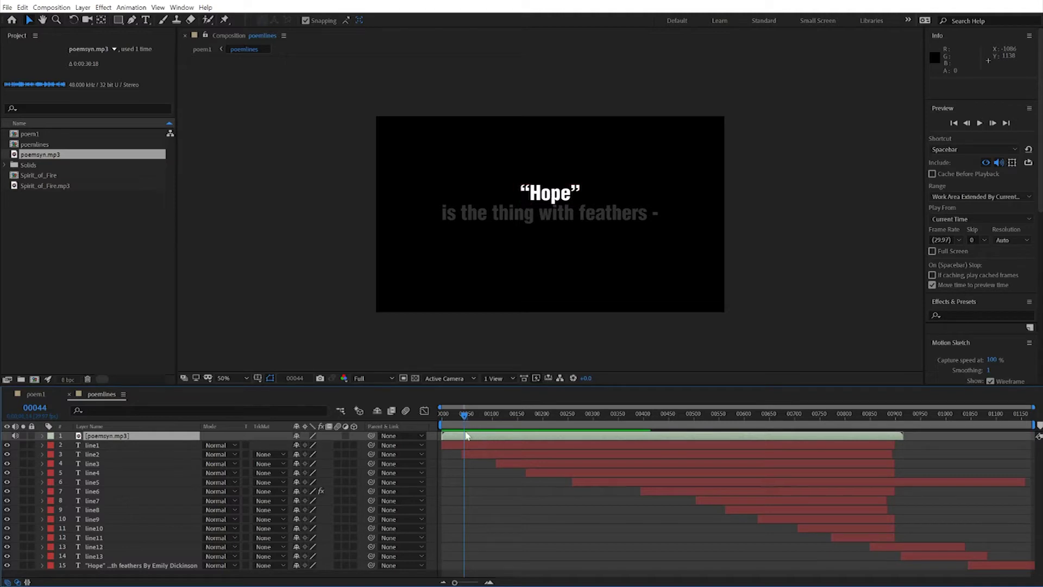
Reveal the audio waveform of the poemsyn.mp3 layer at the beginning of the timeline
left_click(41, 436)
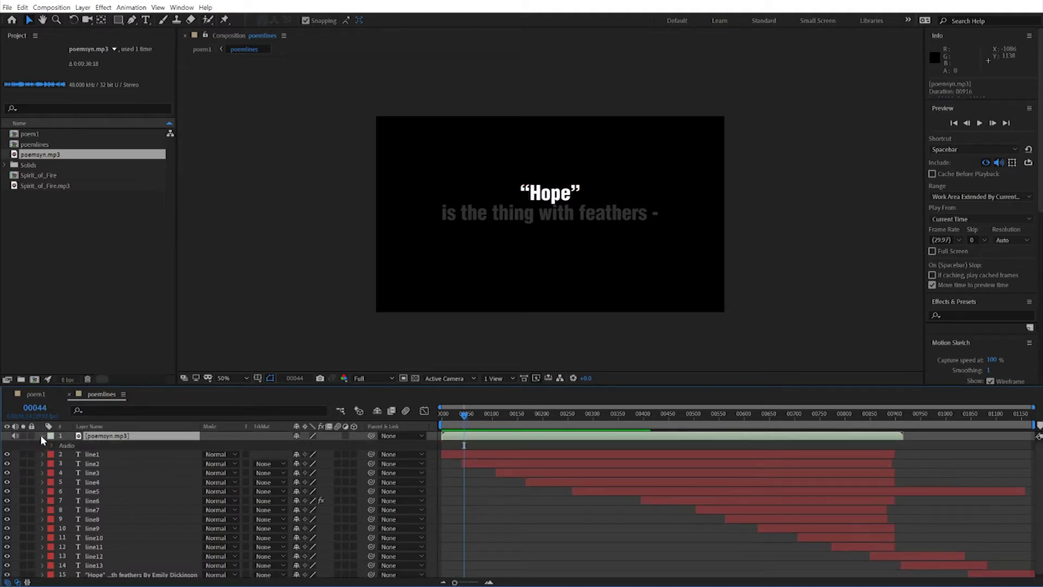
left_click(50, 444)
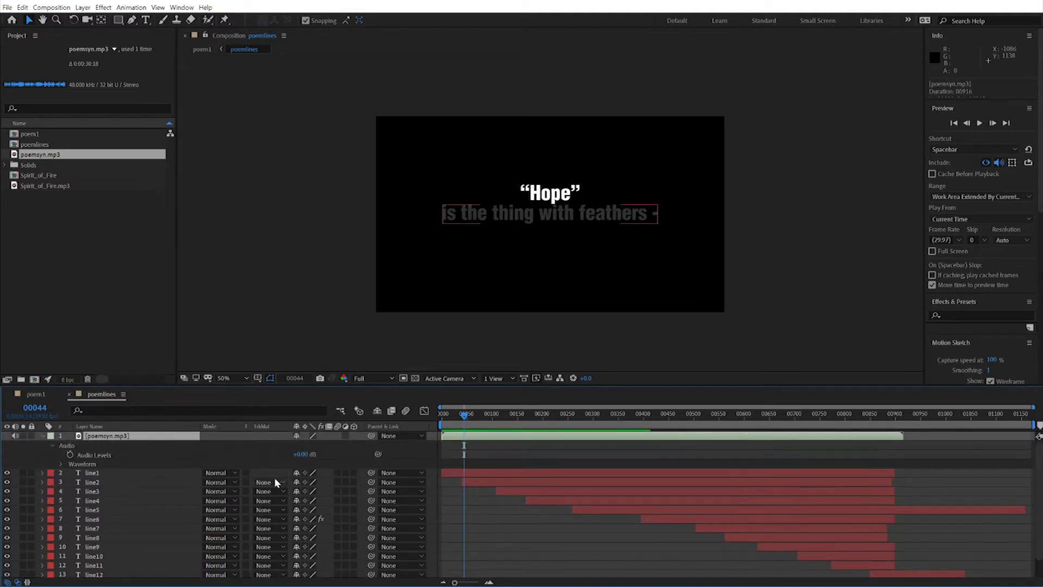
left_click(59, 463)
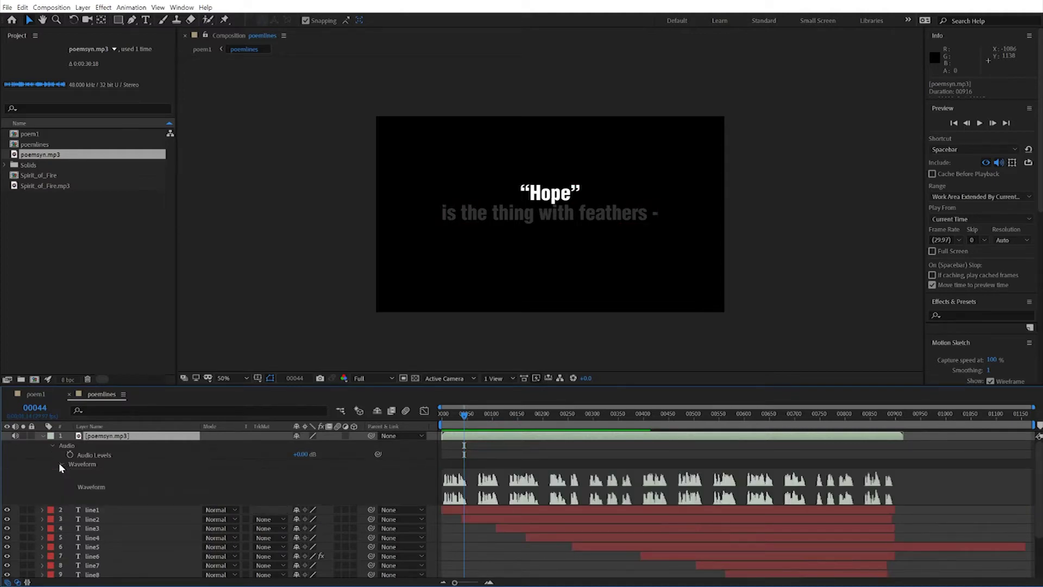
left_click_drag(463, 417, 426, 415)
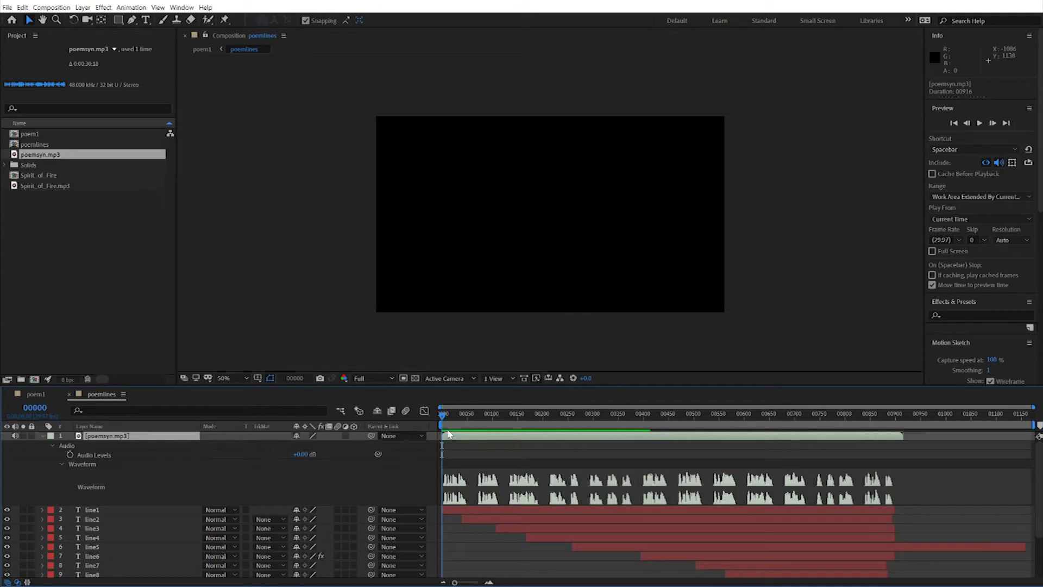
left_click_drag(443, 415, 419, 413)
left_click_drag(455, 583, 473, 581)
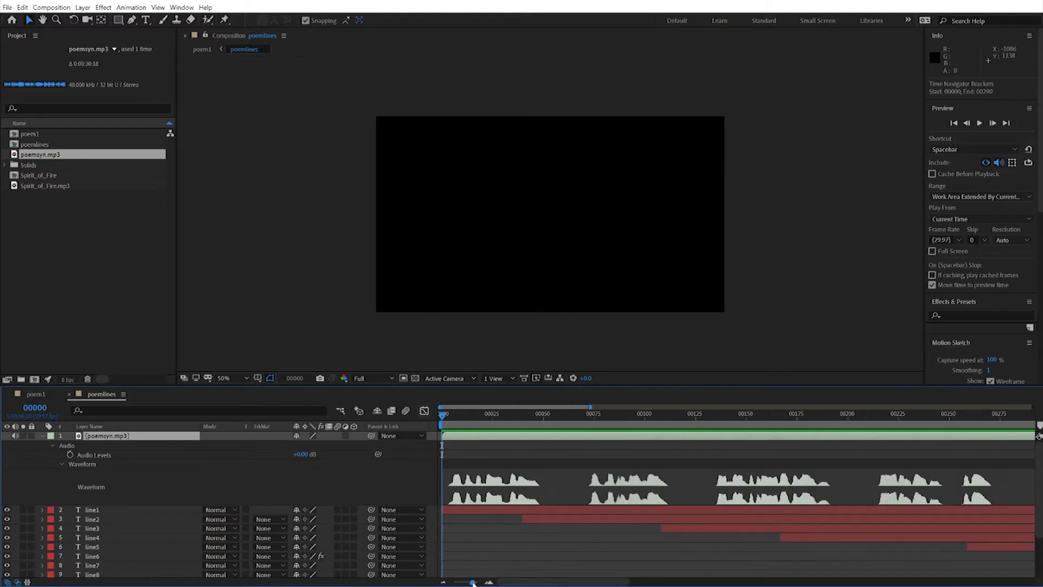
Play the opening words of the voice-over and split the poemsyn.mp3 layer at frame 10
key("space")
key("space")
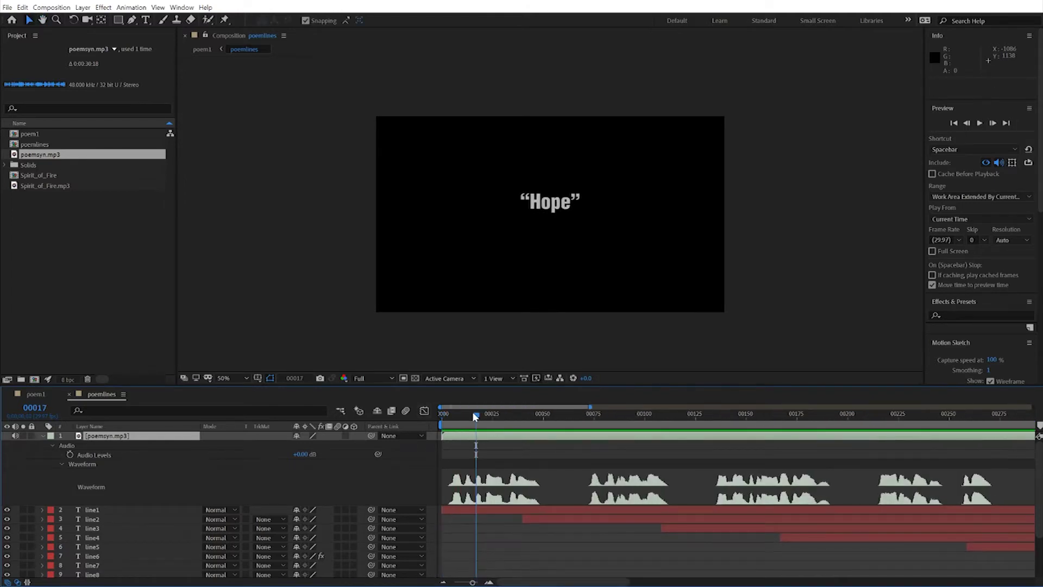
left_click(464, 415)
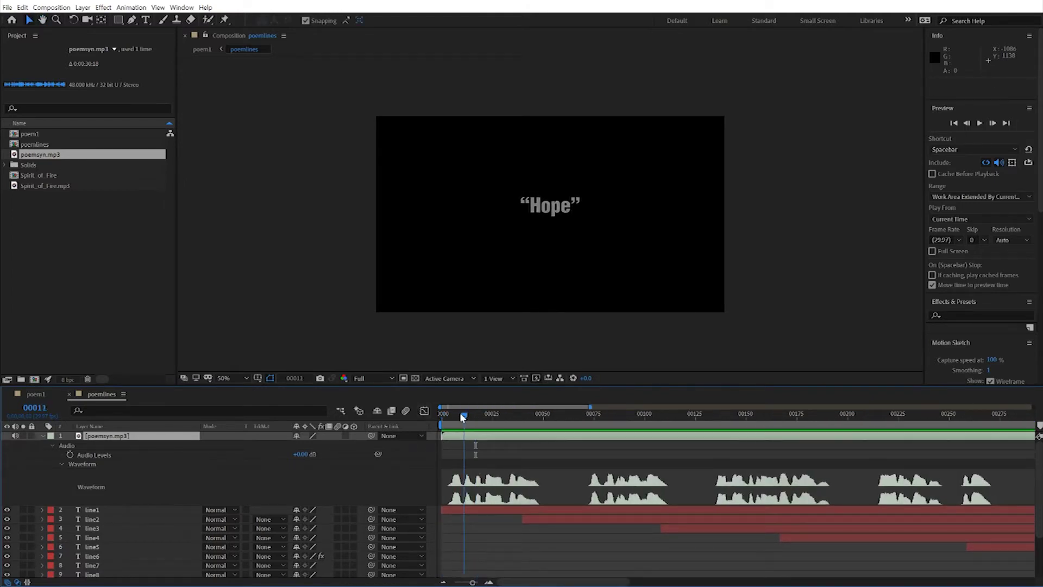
left_click(461, 415)
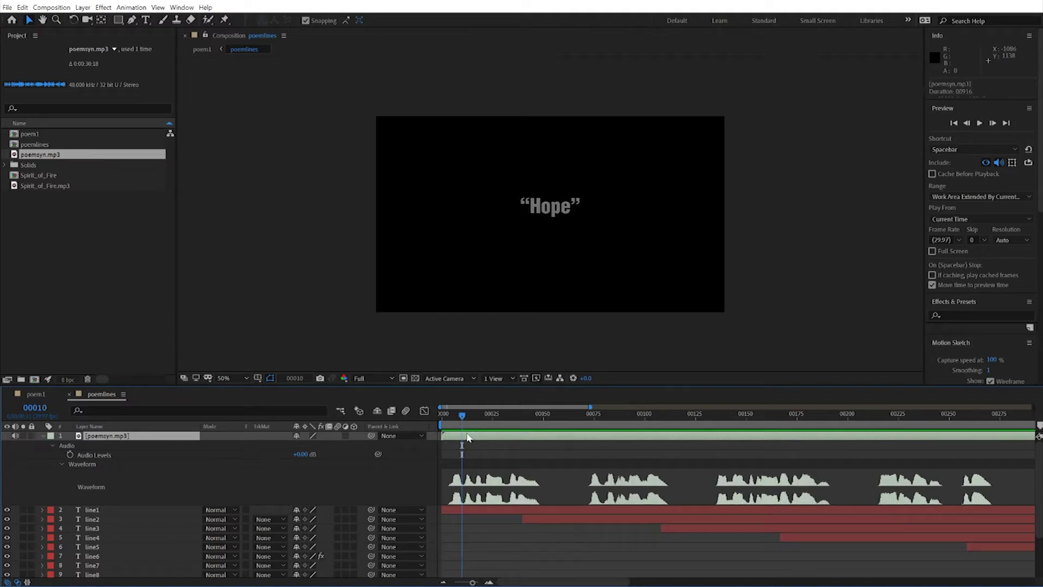
key("ctrl+m")
key("ctrl+shift+d")
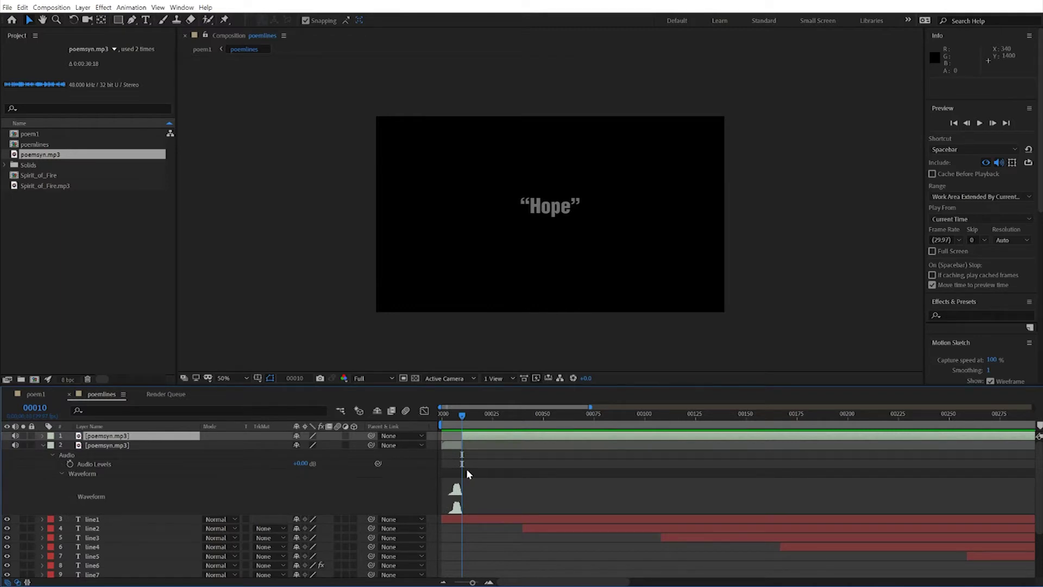
Mute the second part of the split poemsyn.mp3 audio and preview the first part from frame 0
left_click(16, 437)
left_click_drag(462, 416, 435, 415)
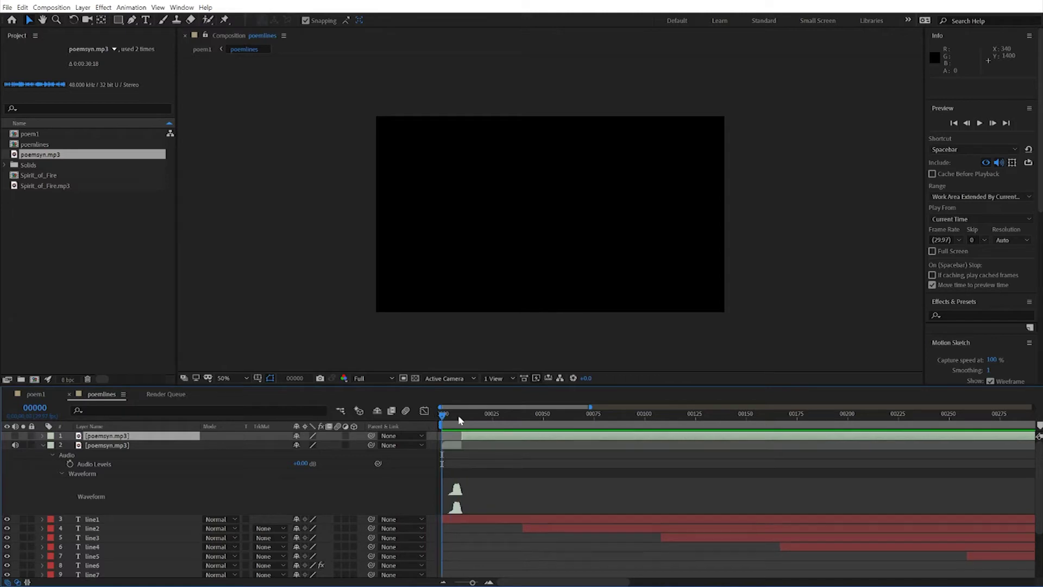
key("space")
key("space")
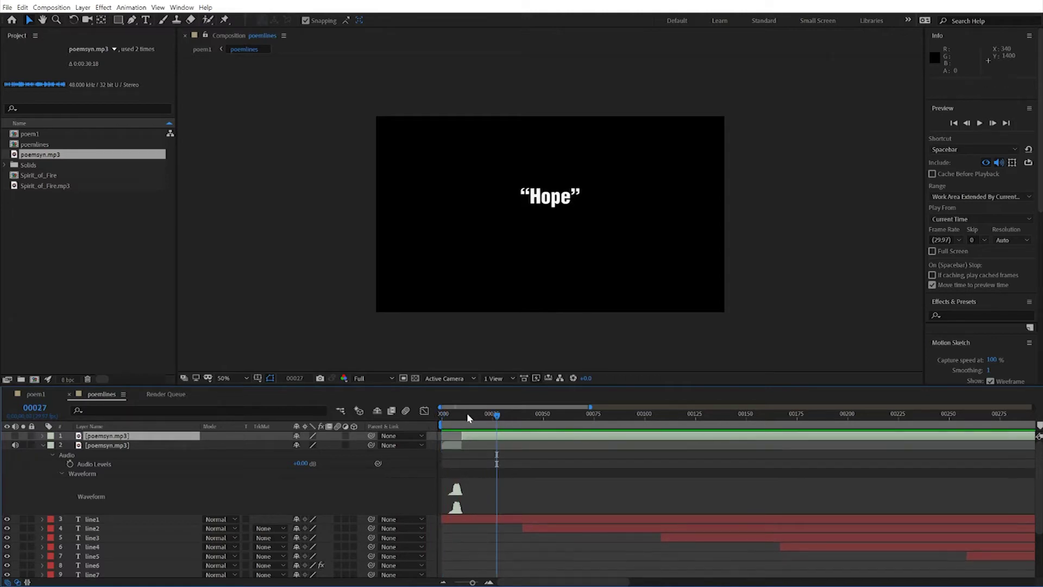
key("space")
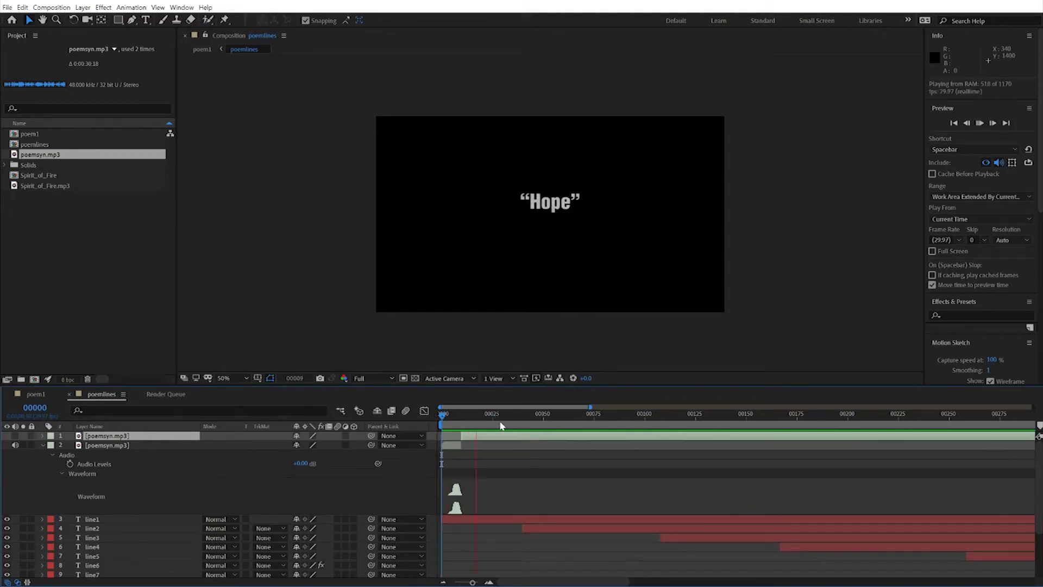
key("space")
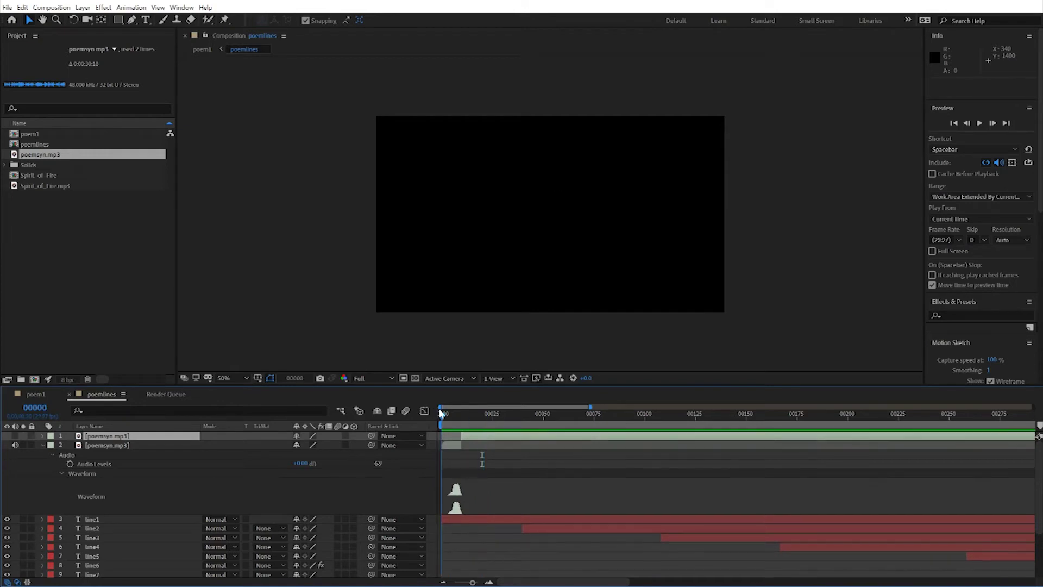
key("space")
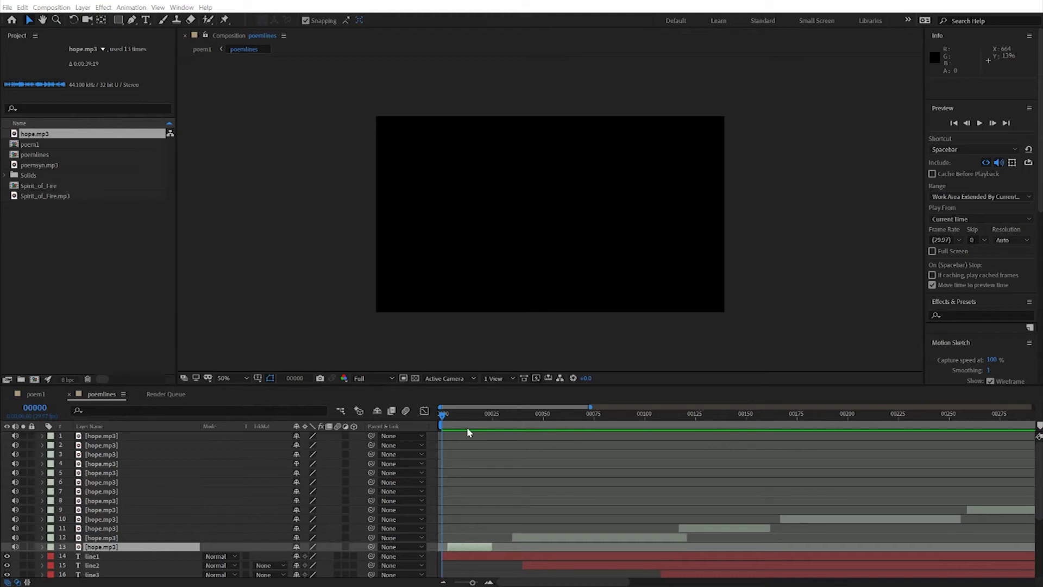
Play back poemlines and check the timing of the hope.mp3 segments against the text lines, including around frame 162
key("space")
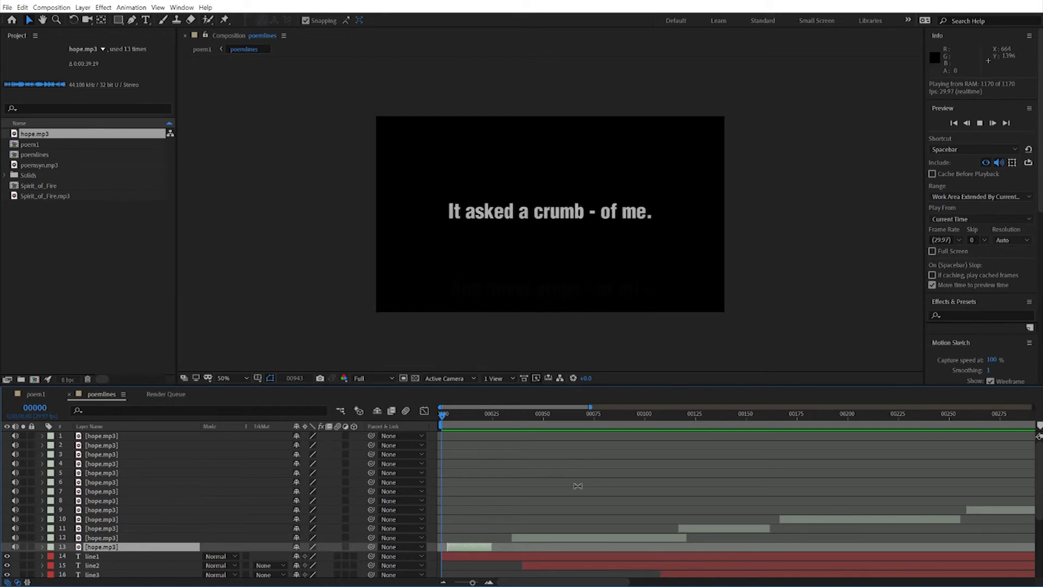
key("space")
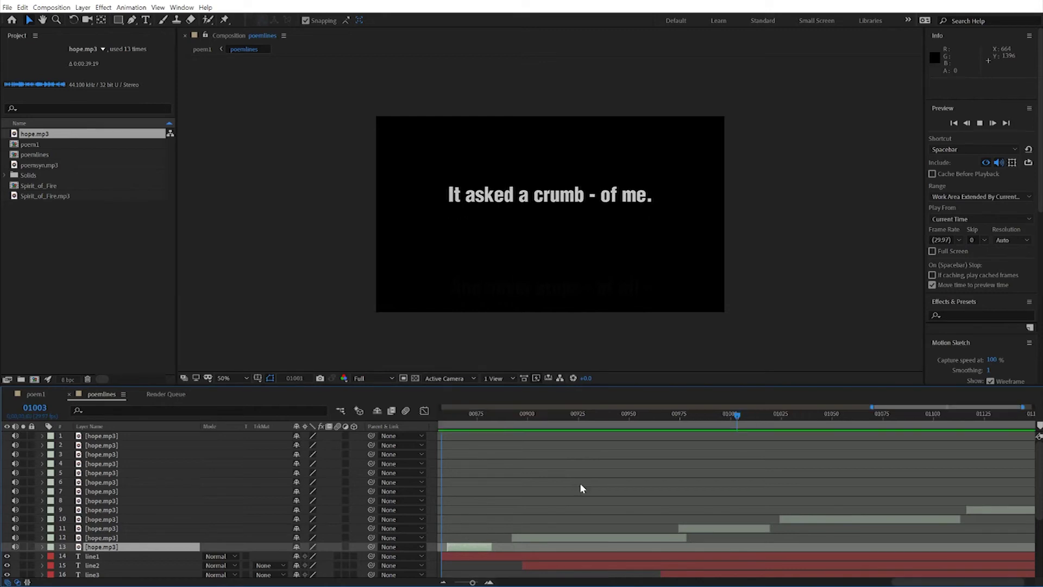
left_click_drag(736, 413, 767, 499)
left_click(524, 540)
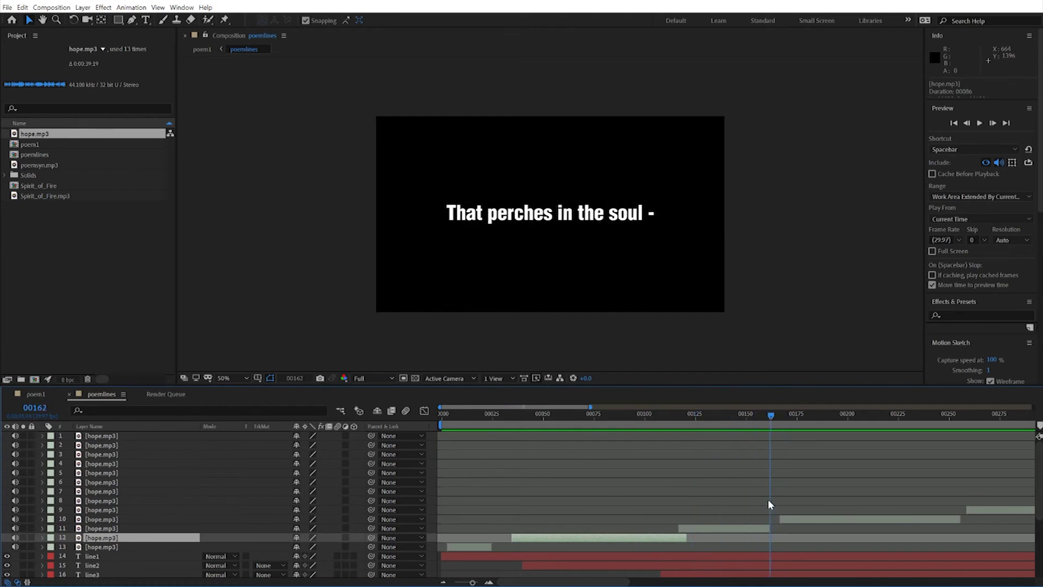
left_click(732, 526)
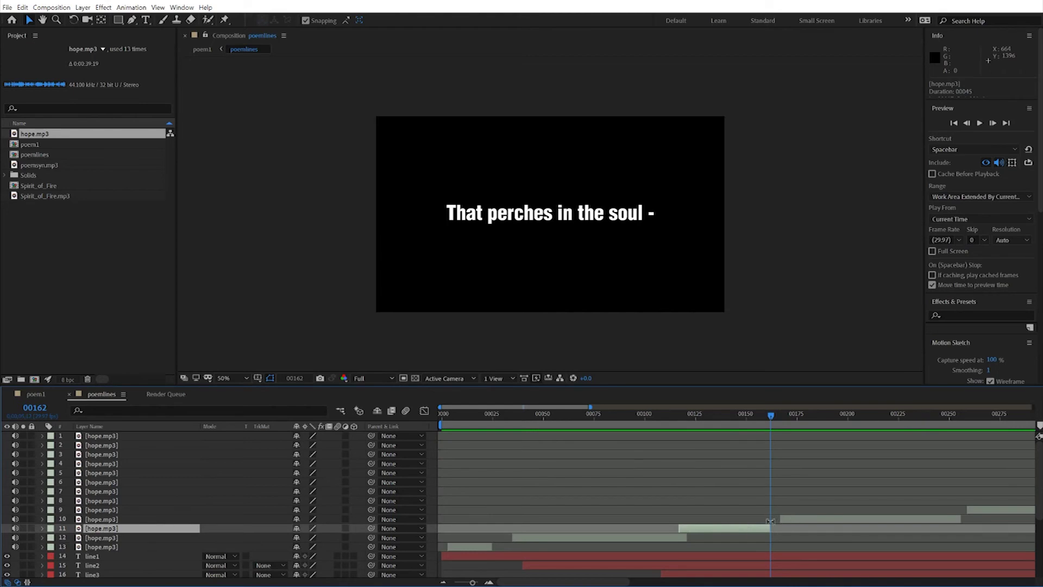
left_click_drag(775, 417, 1009, 449)
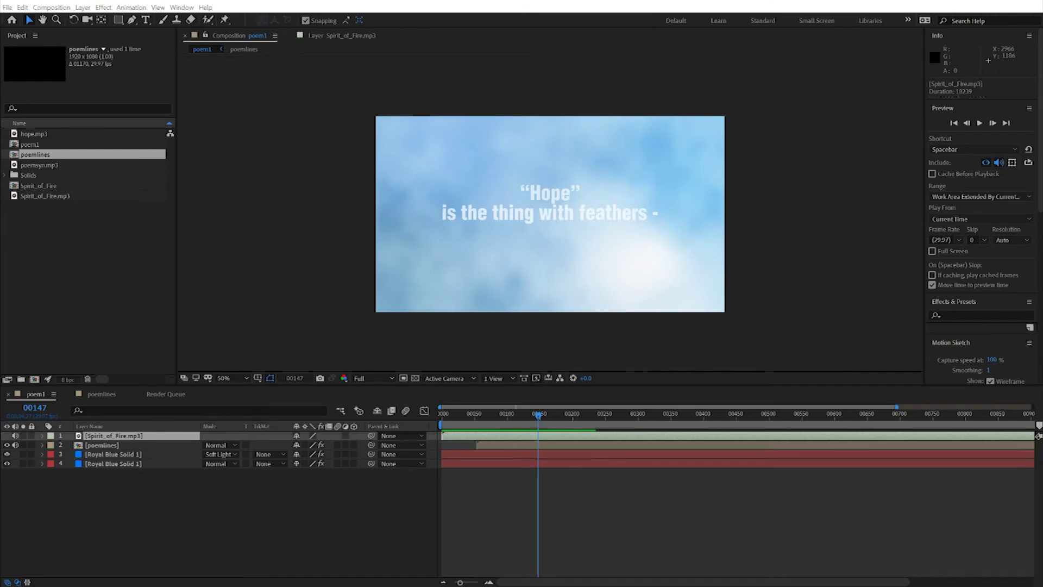
Set the Audio Levels of the four hope.mp3 layers in poemlines to +10 dB
left_click(97, 448)
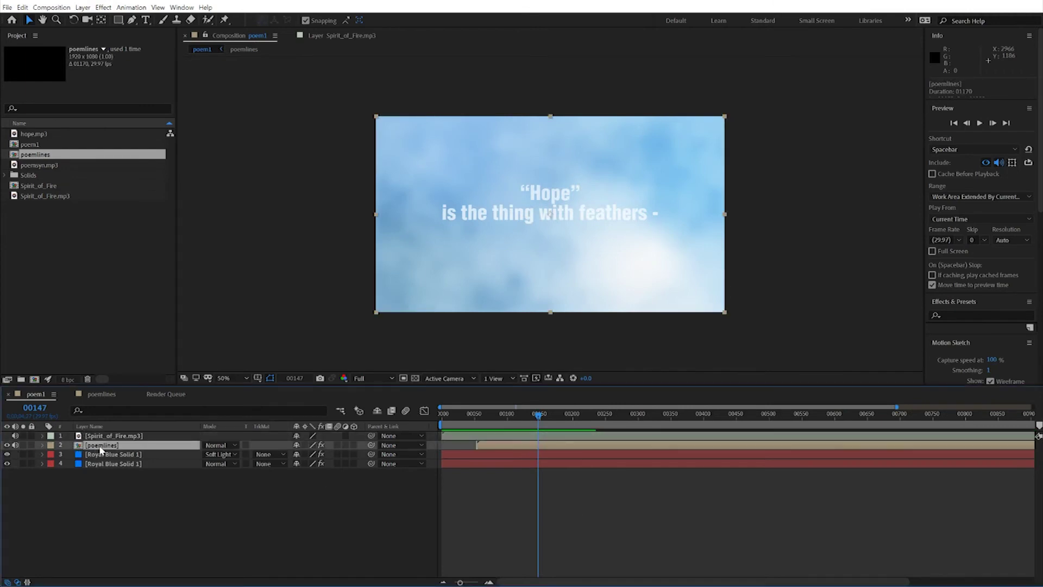
double_click(84, 448)
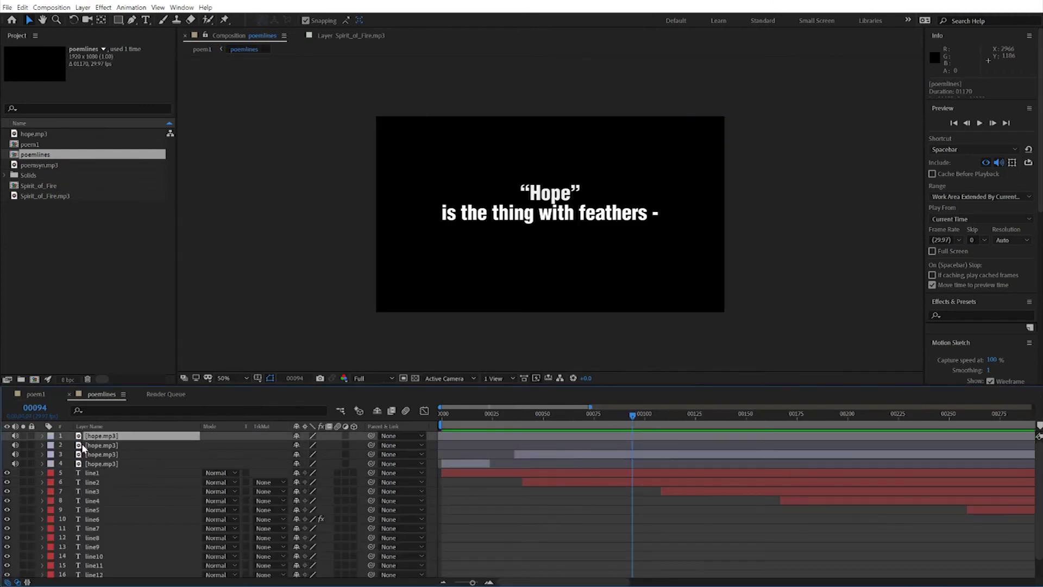
left_click(101, 464, "shift")
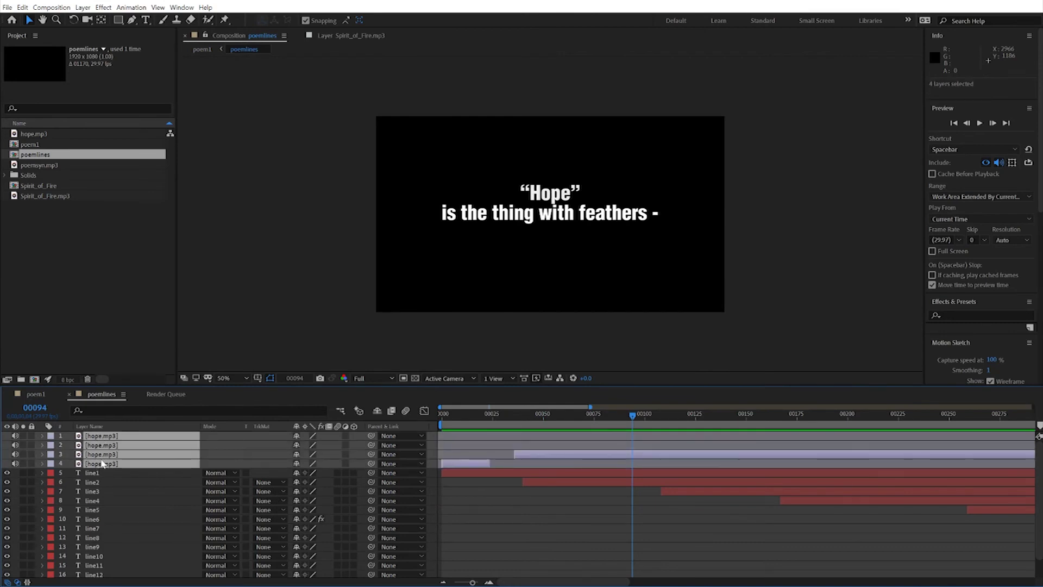
left_click(42, 436)
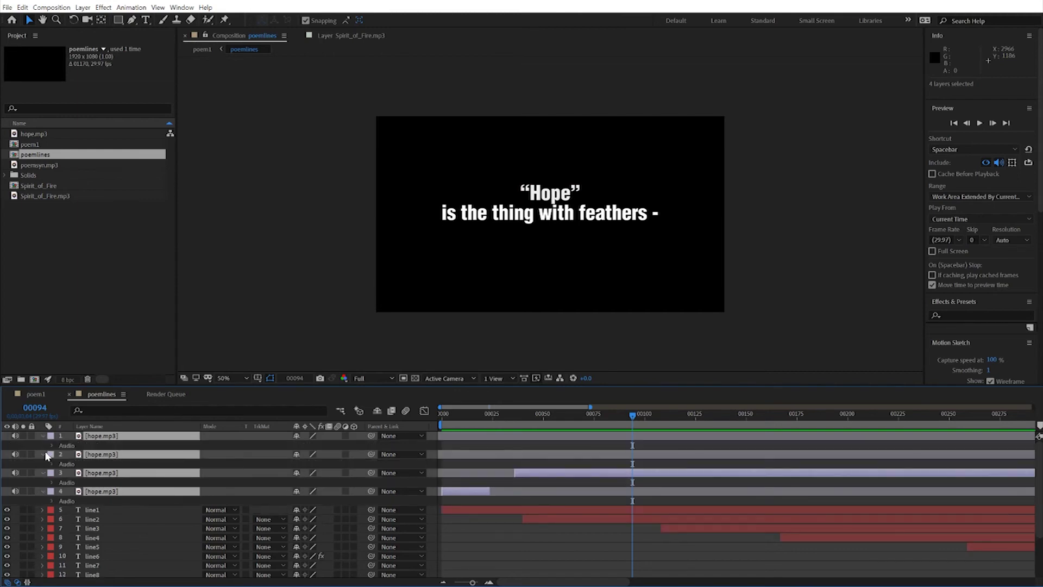
left_click(52, 446)
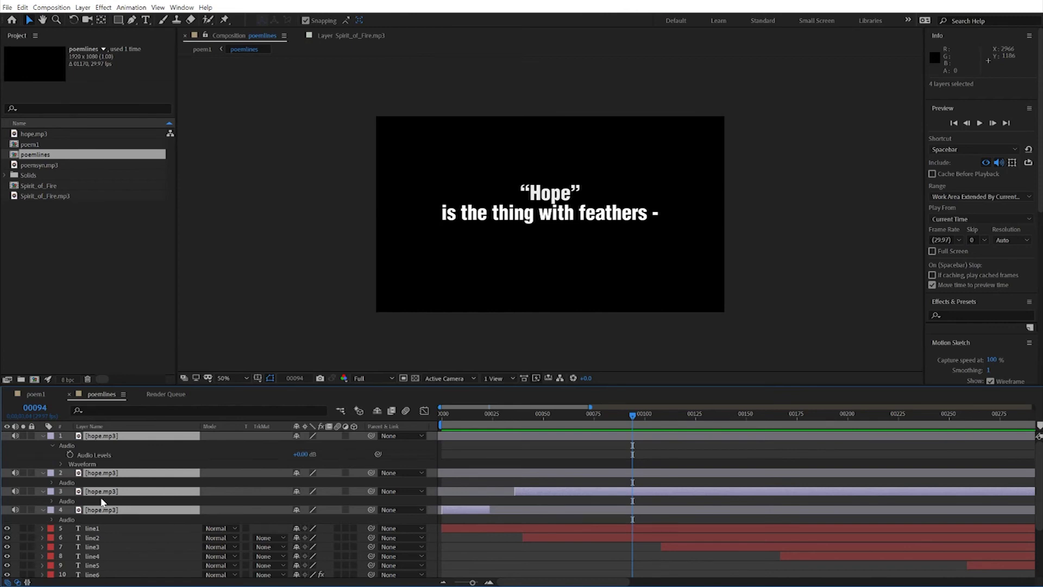
left_click(301, 454)
key("Return")
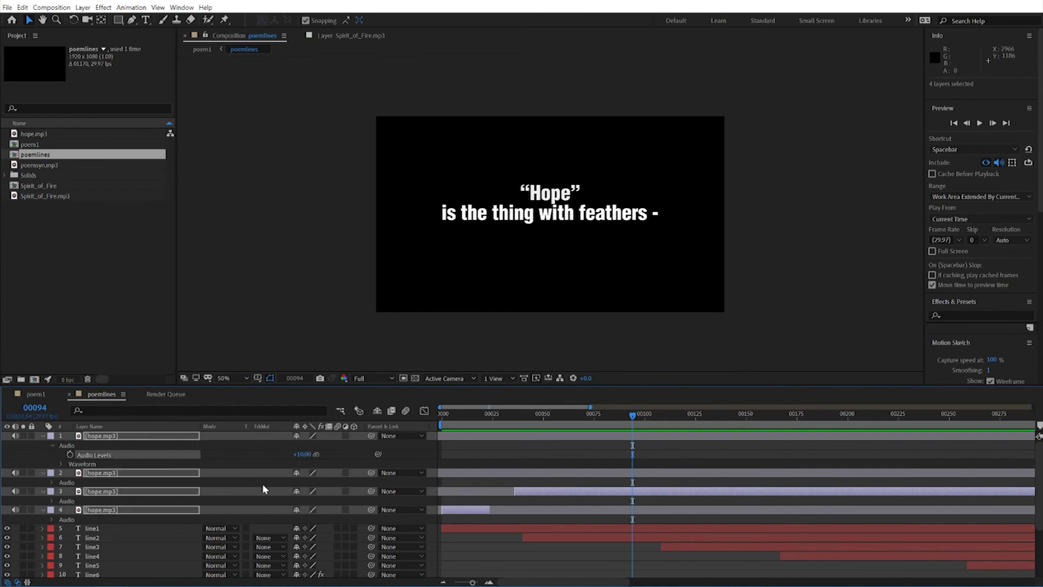
Show the second hope.mp3 layer's audio level and preview the boosted voice-over from frame 35
left_click(52, 482)
left_click_drag(630, 413, 513, 416)
key("space")
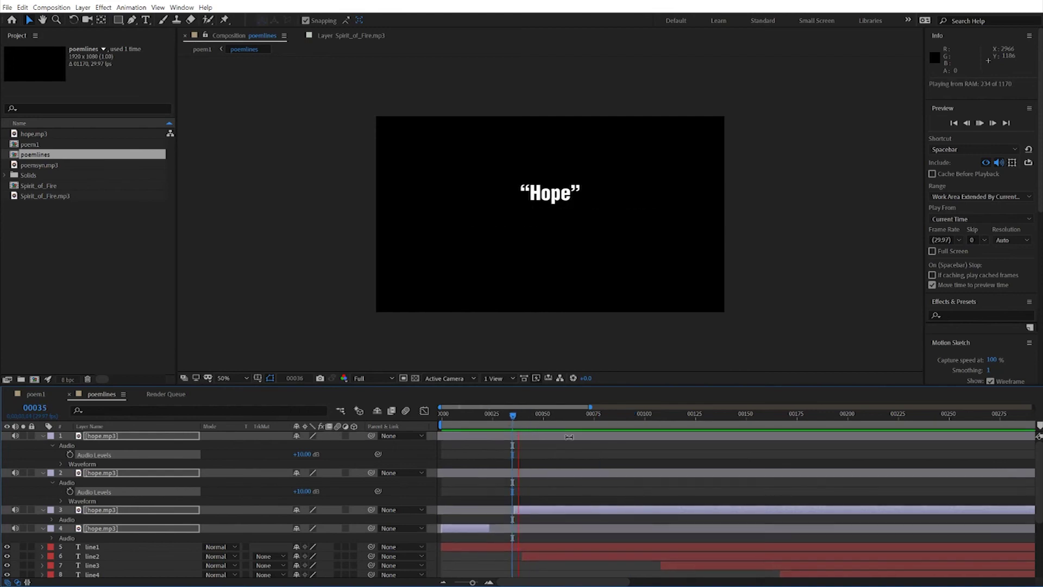
key("space")
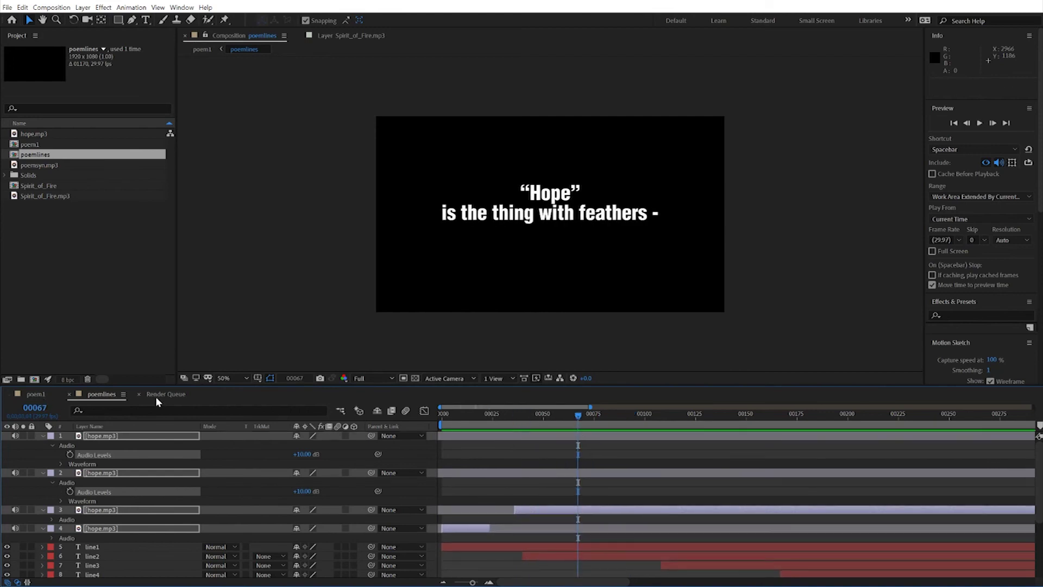
Return to the poem1 composition and preview it from frame 0 to check the music lead-in before the voice-over
left_click(30, 394)
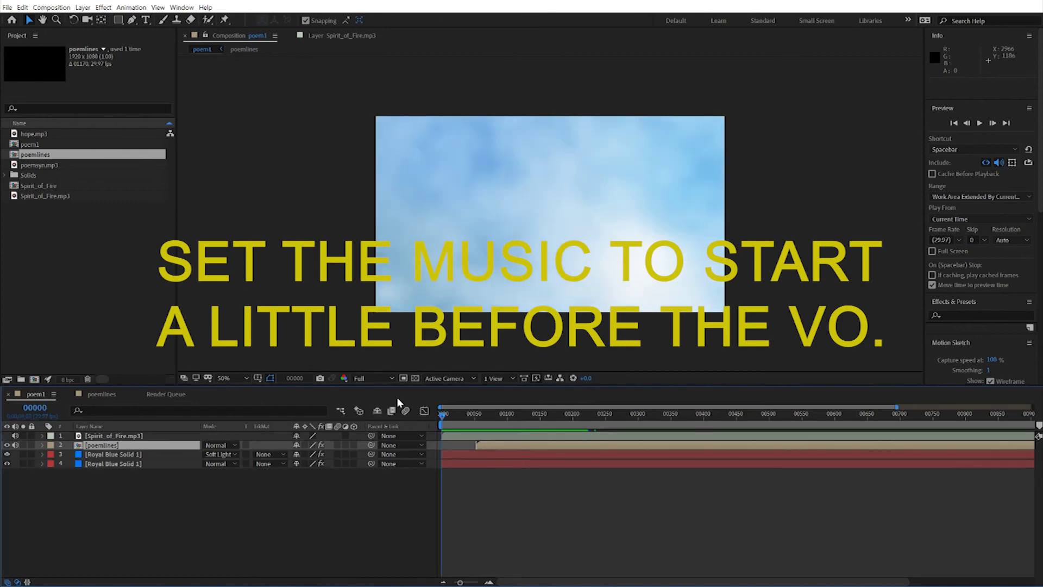
key("space")
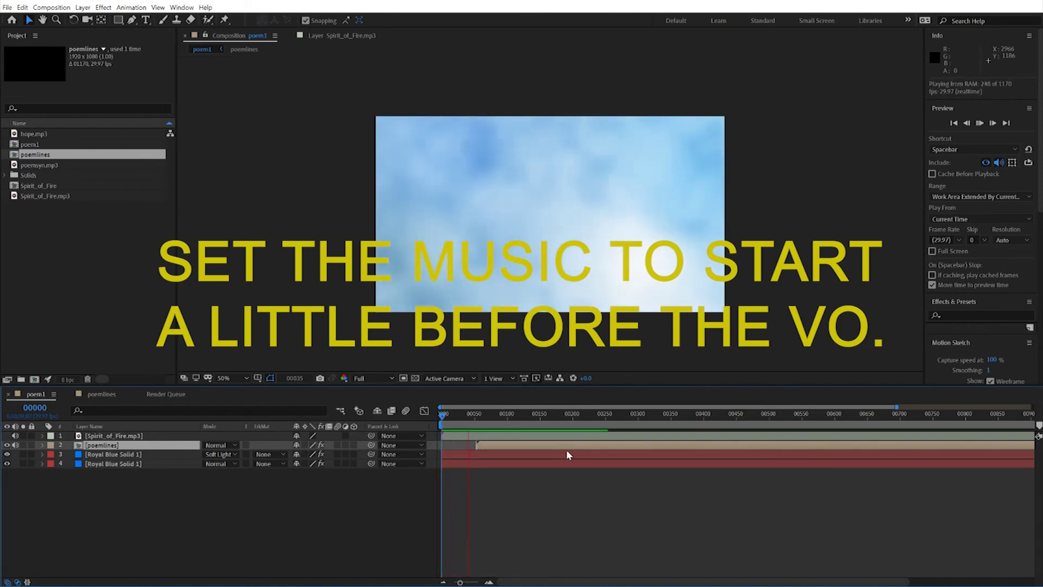